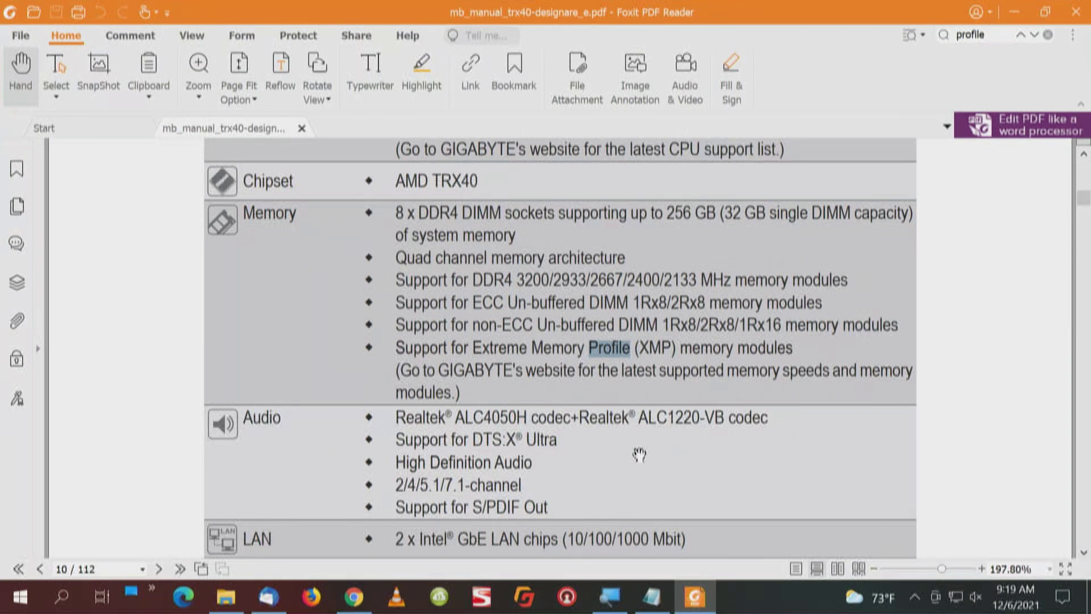
Jump to the next 'profile' match on page 39 and scroll down the function key table
key("Return")
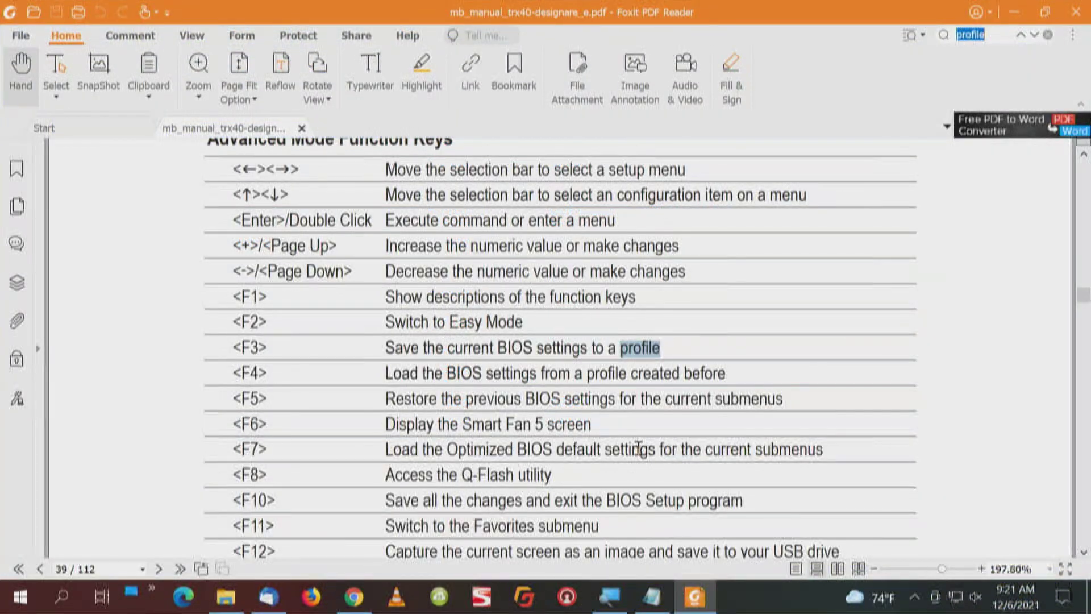
scroll(641, 450, "down", 1)
scroll(432, 515, "down", 1)
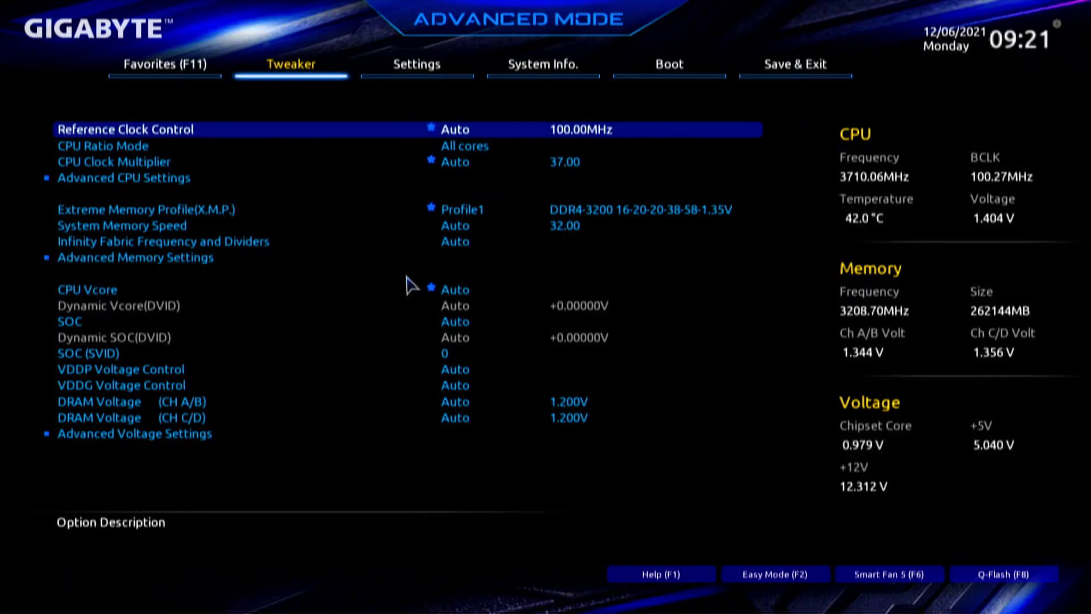
Capture the Tweaker page to the USB drive with F12 and acknowledge the Screen Capture Status message
key("F12")
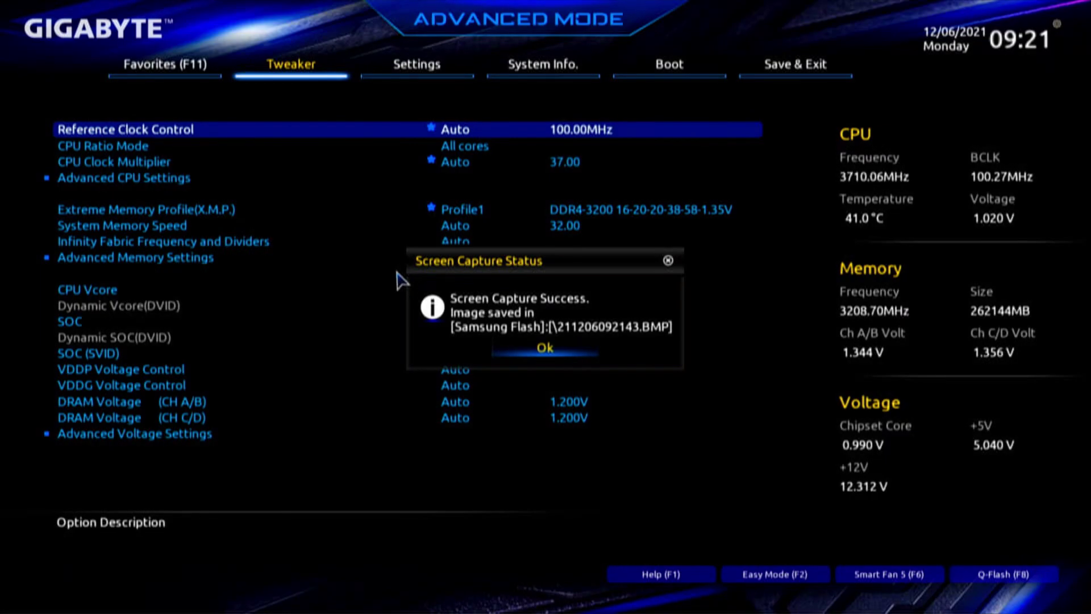
left_click(537, 350)
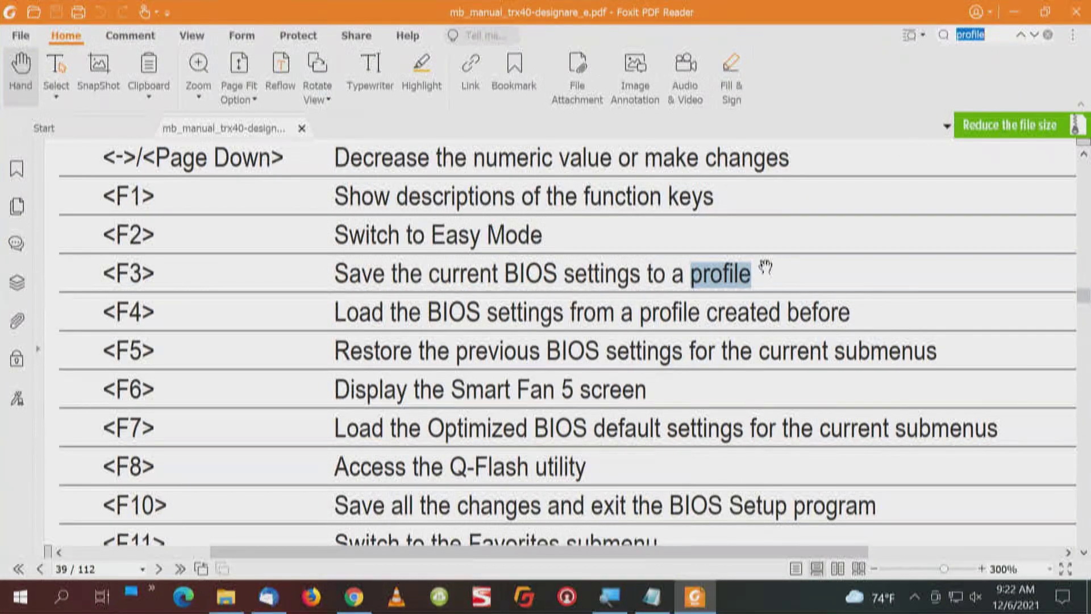
scroll(765, 267, "up", 5)
scroll(768, 259, "down", 3)
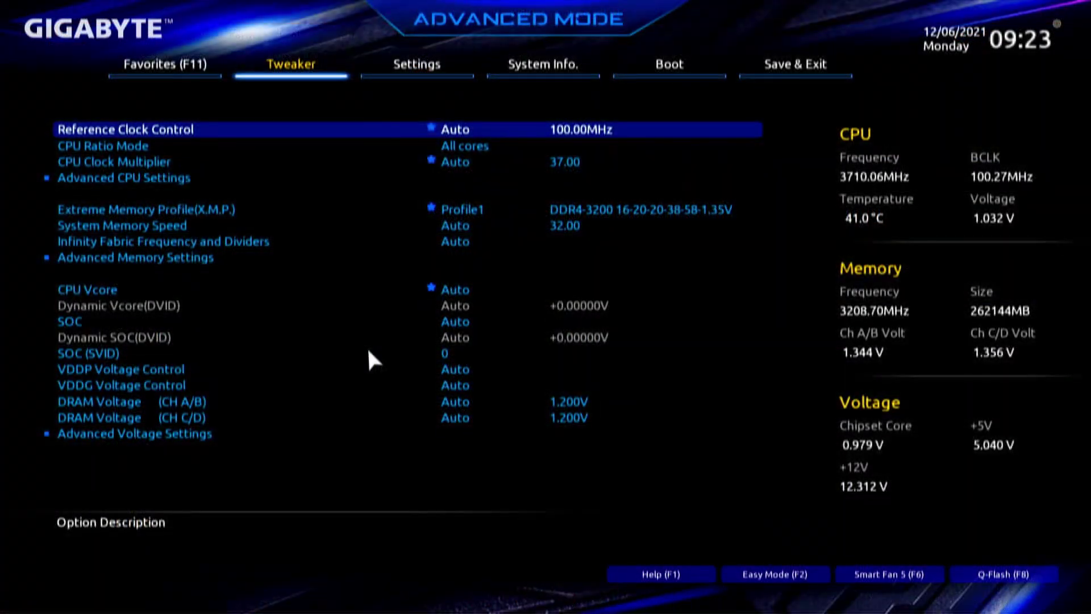
Save the current BIOS settings into Profile 1 named 'Amfaeltc Squid' and dismiss Profile Saved
key("F3")
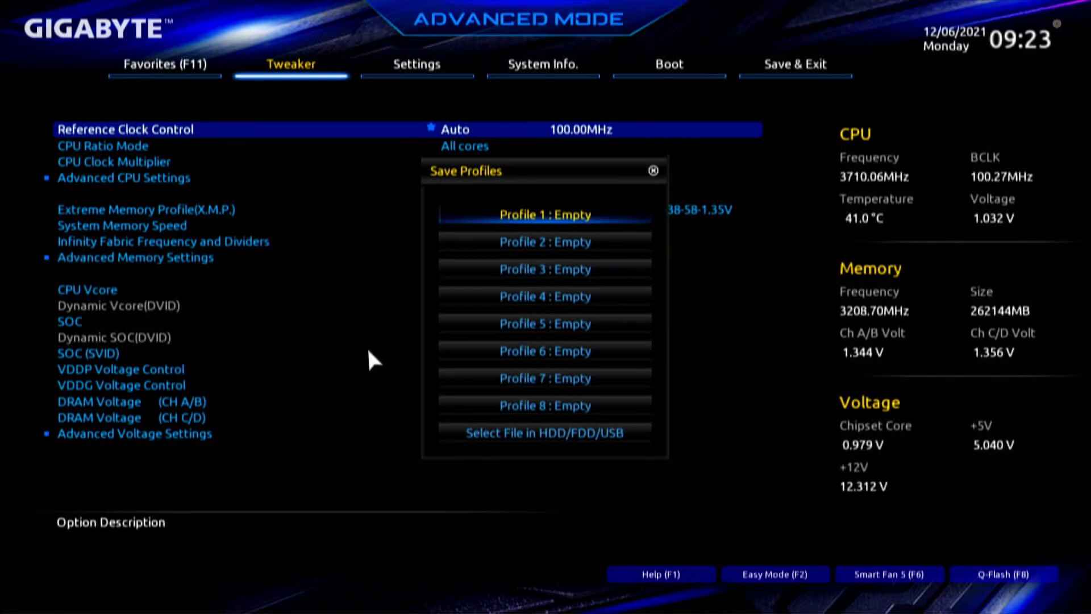
key("Down")
key("Down")
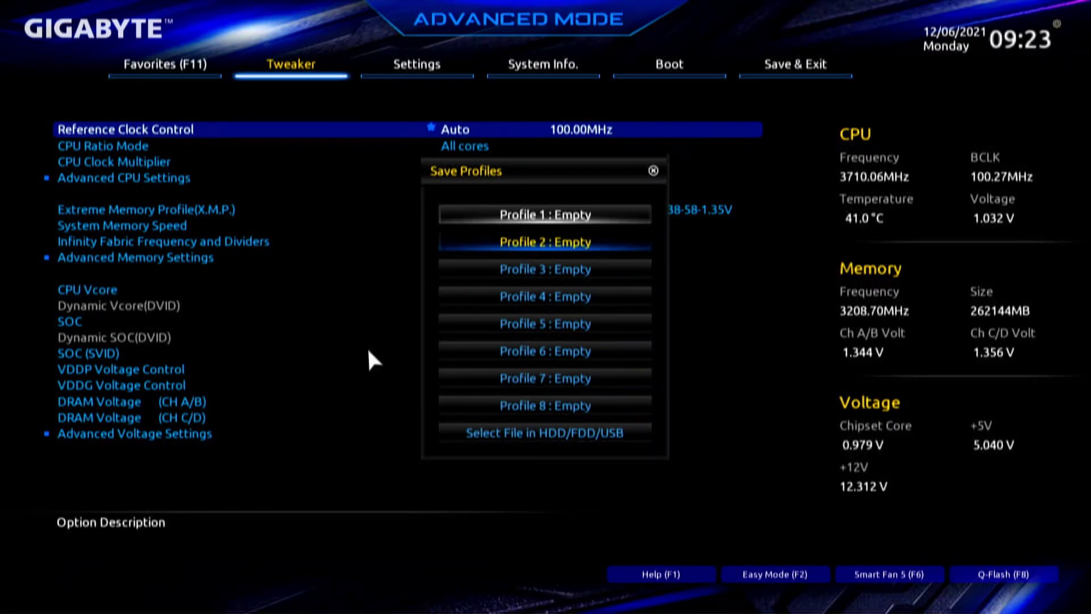
key("Down")
key("Down")
key("Down")
key("Down")
key("Down")
key("Down")
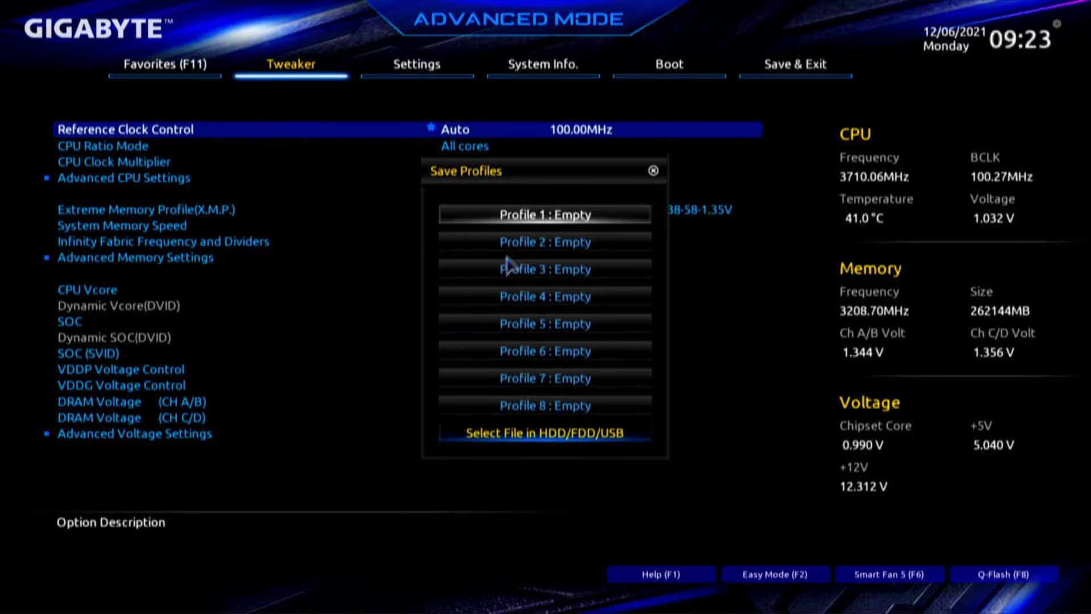
left_click(513, 214)
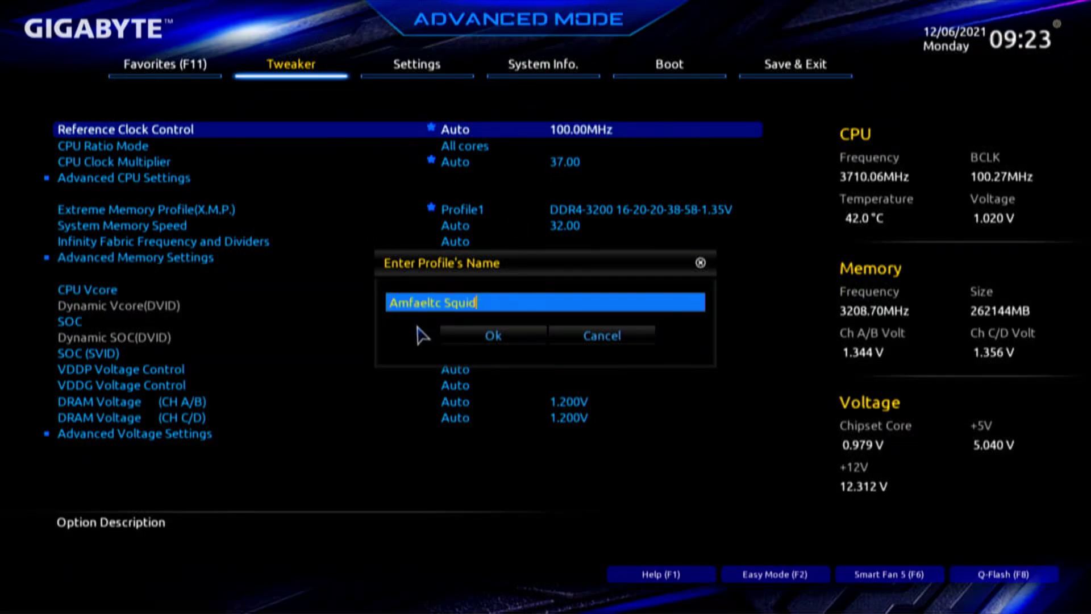
left_click(487, 336)
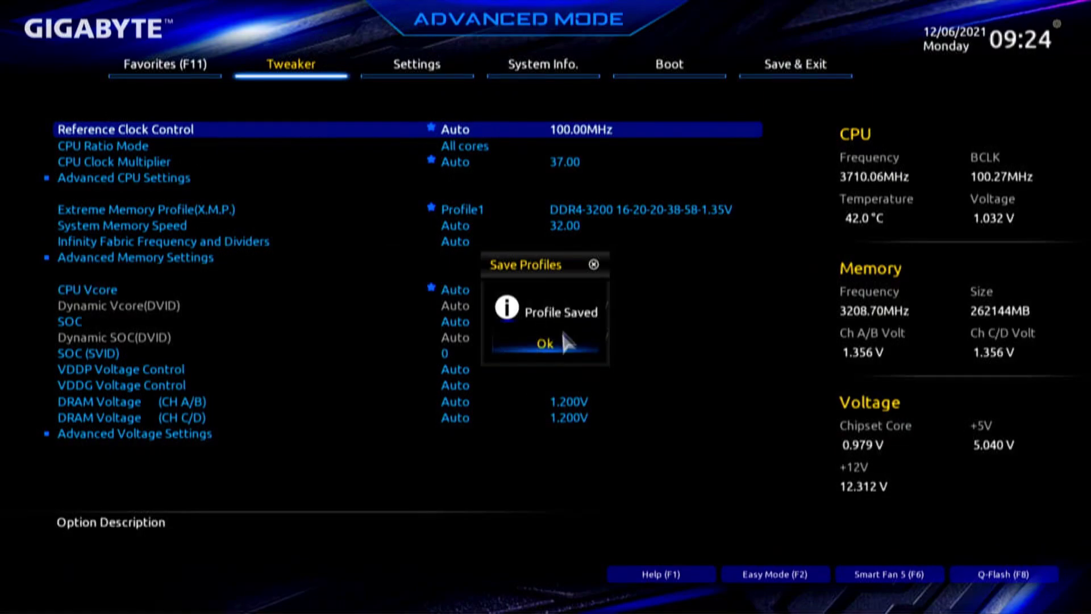
left_click(550, 341)
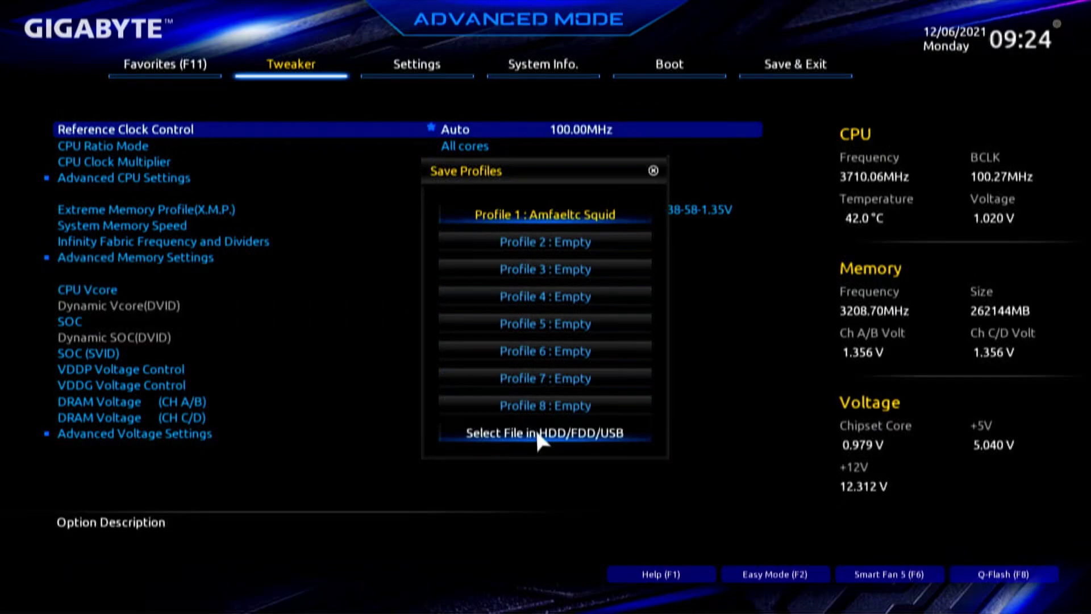
Browse to the TRX40 folder on Flash Drive FIT and start a New File there
left_click(569, 435)
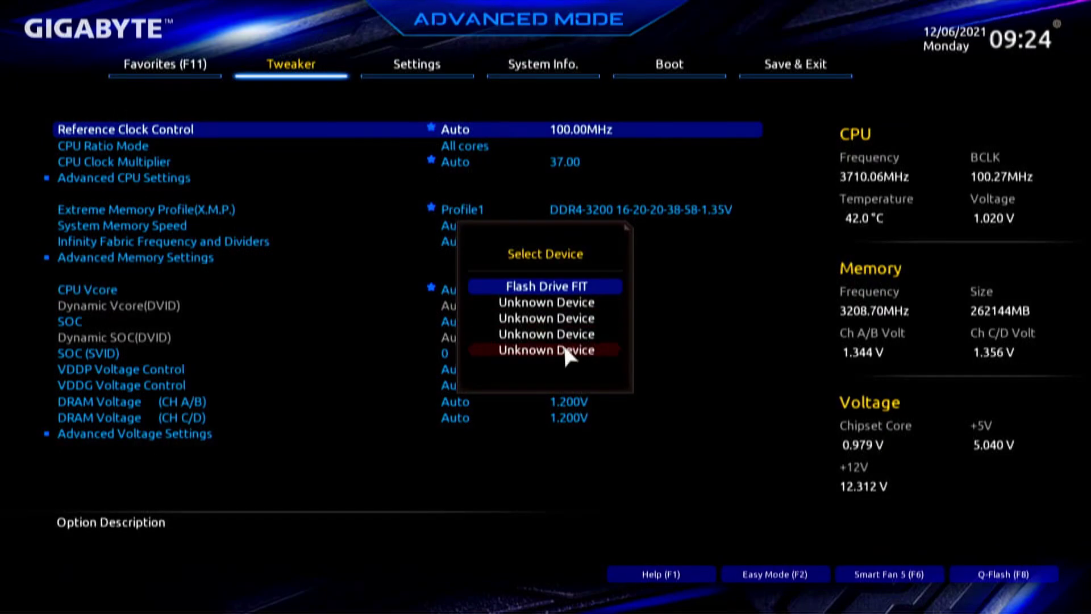
left_click(555, 291)
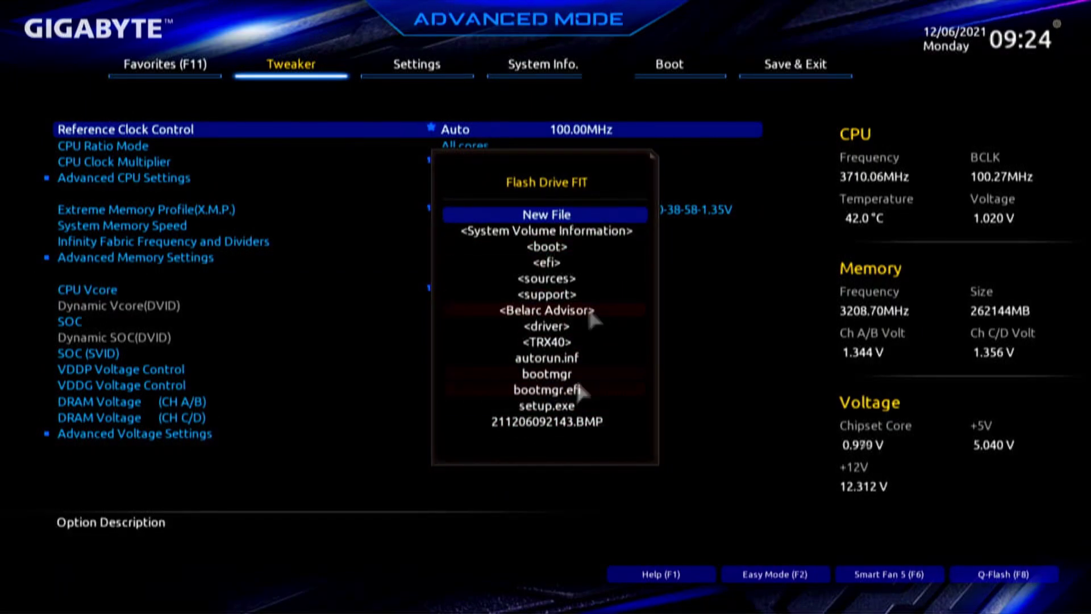
double_click(548, 343)
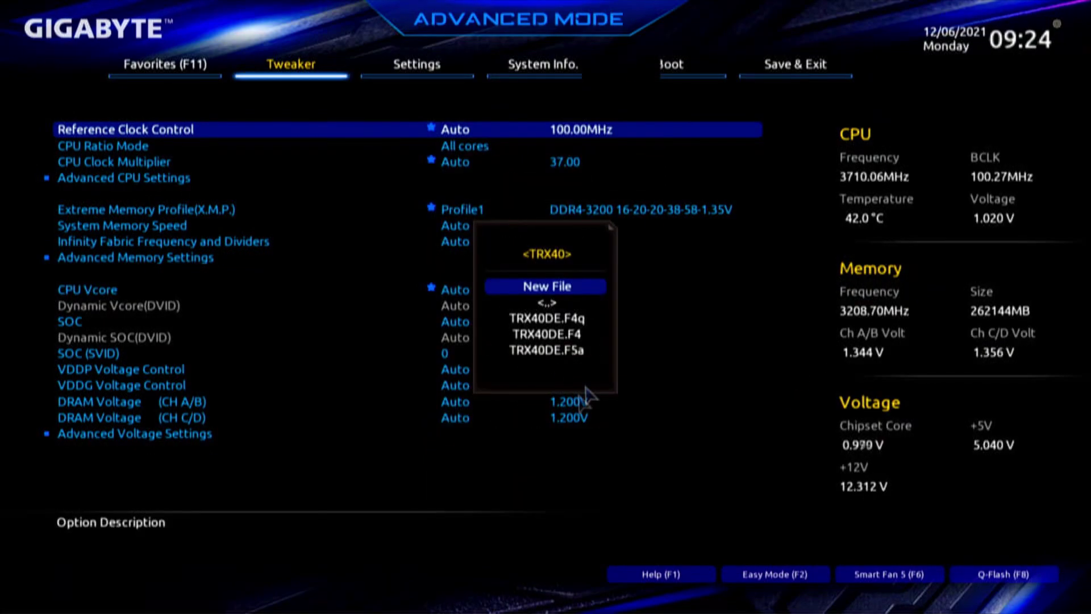
double_click(557, 279)
Name the file Afeltec_Squid, replacing the space with an underscore, and confirm the save
type("A")
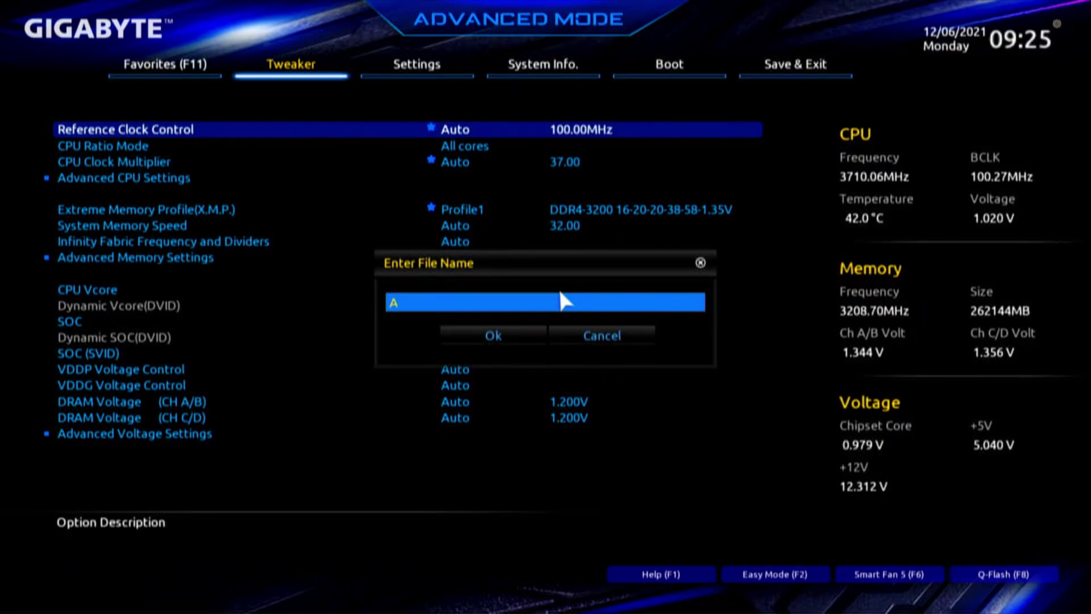
type("feltec Squid")
key("BackSpace")
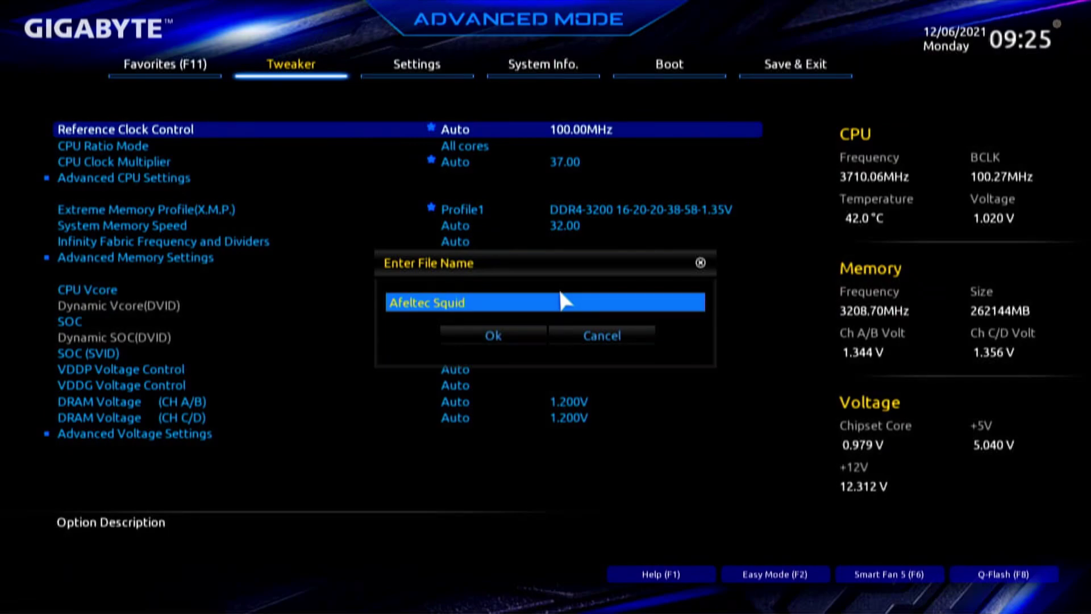
key("Left")
key("Left")
key("Left")
key("Left")
key("Left")
key("Left")
key("Right")
key("BackSpace")
type("_")
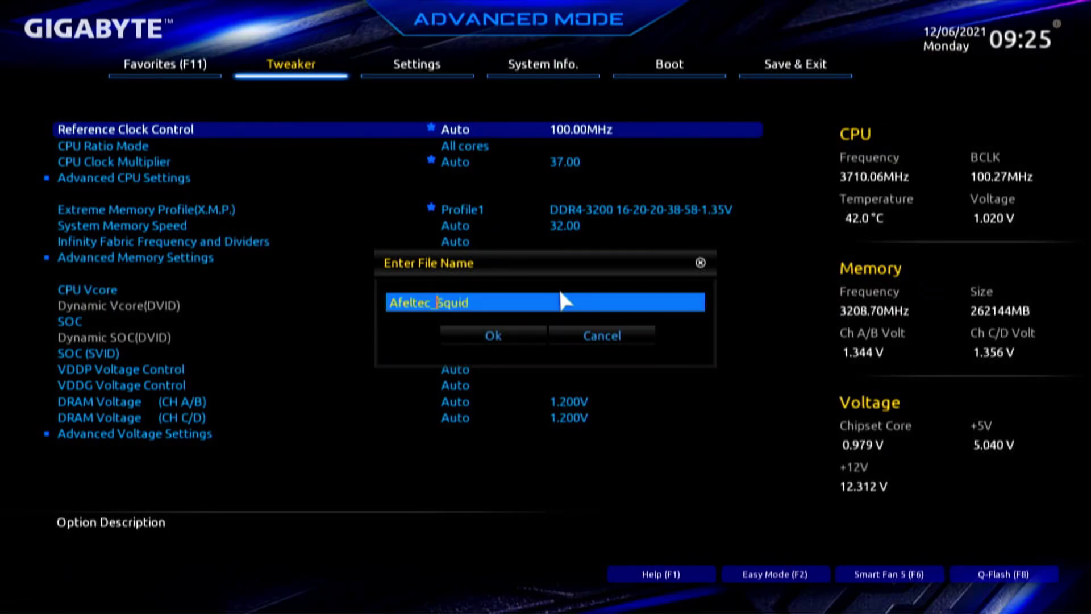
left_click(503, 336)
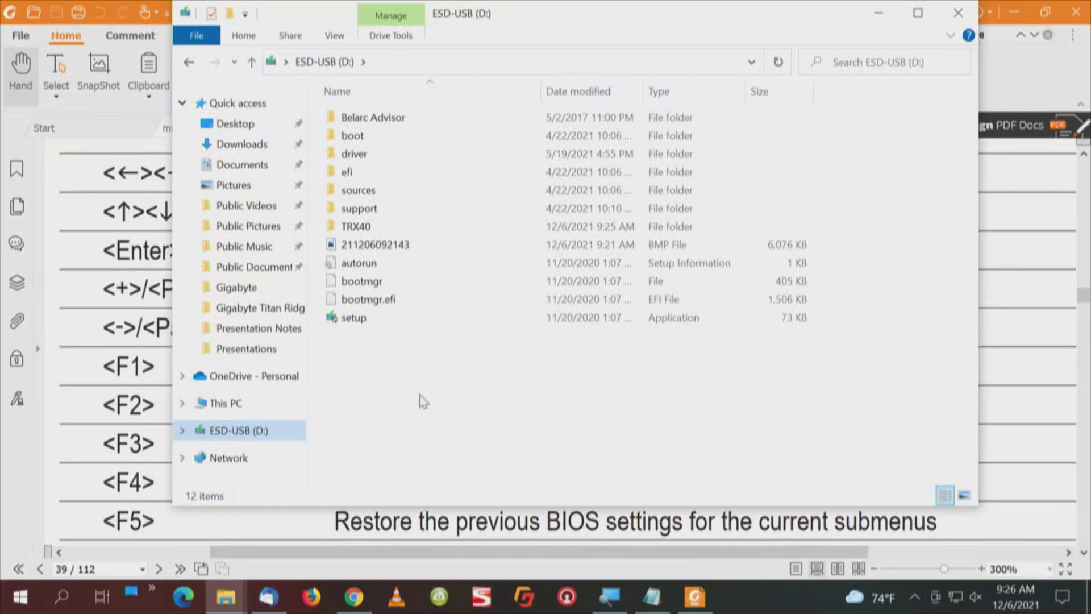
Open the Afeltec_Squid file from the TRX40 folder in Notepad using Open with
left_click(357, 228)
double_click(84, 316)
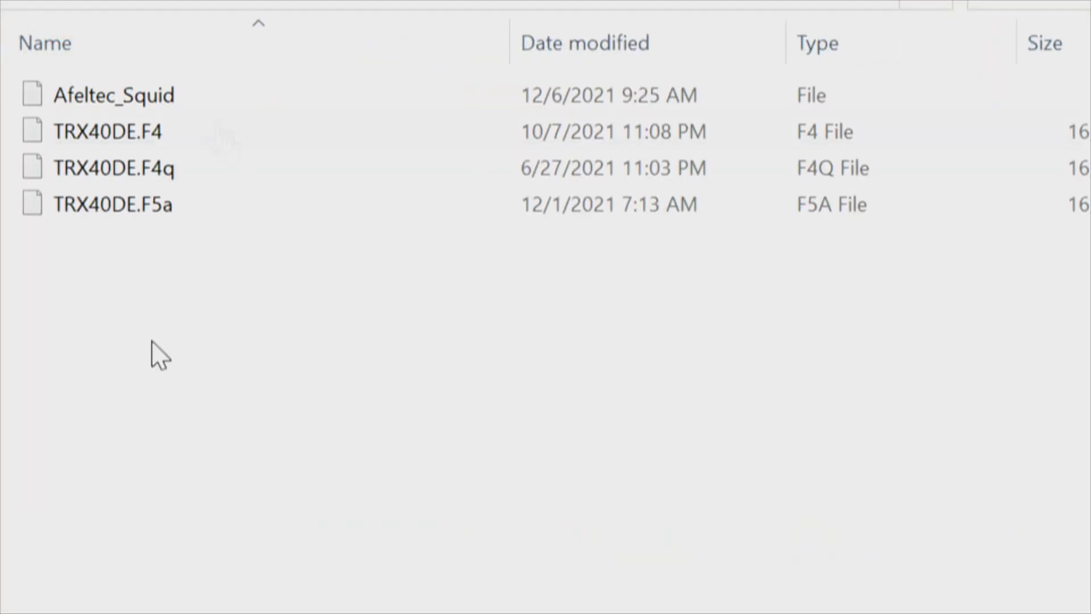
left_click(165, 97)
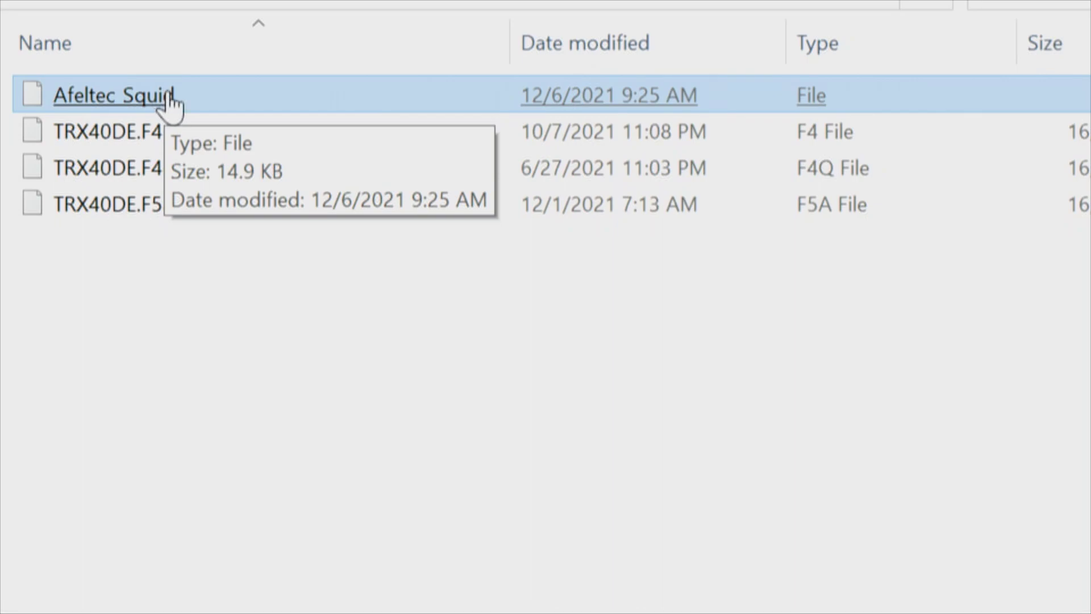
right_click(162, 91)
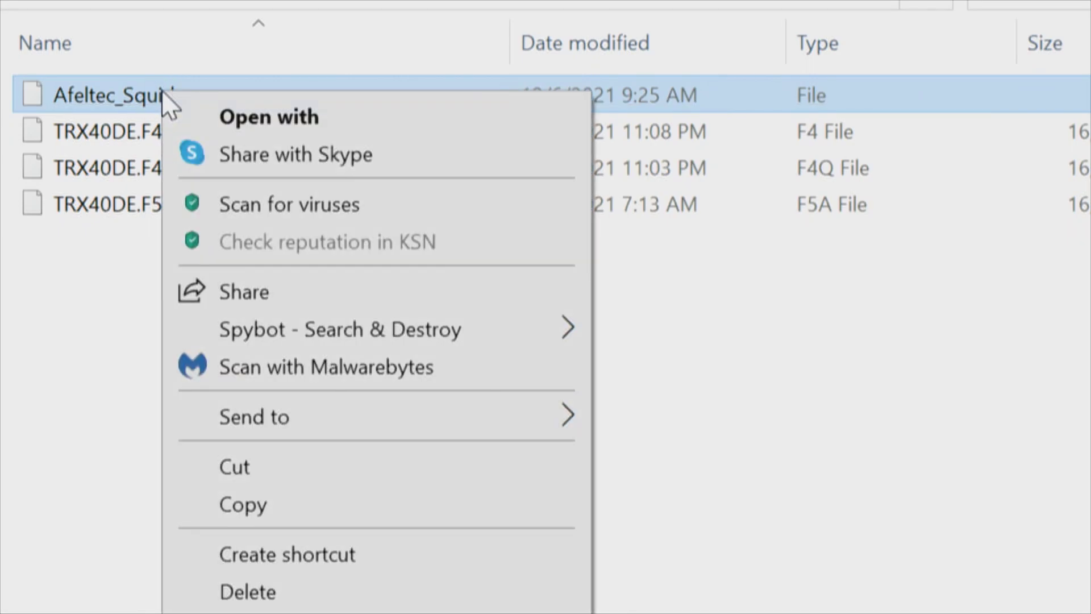
left_click(289, 120)
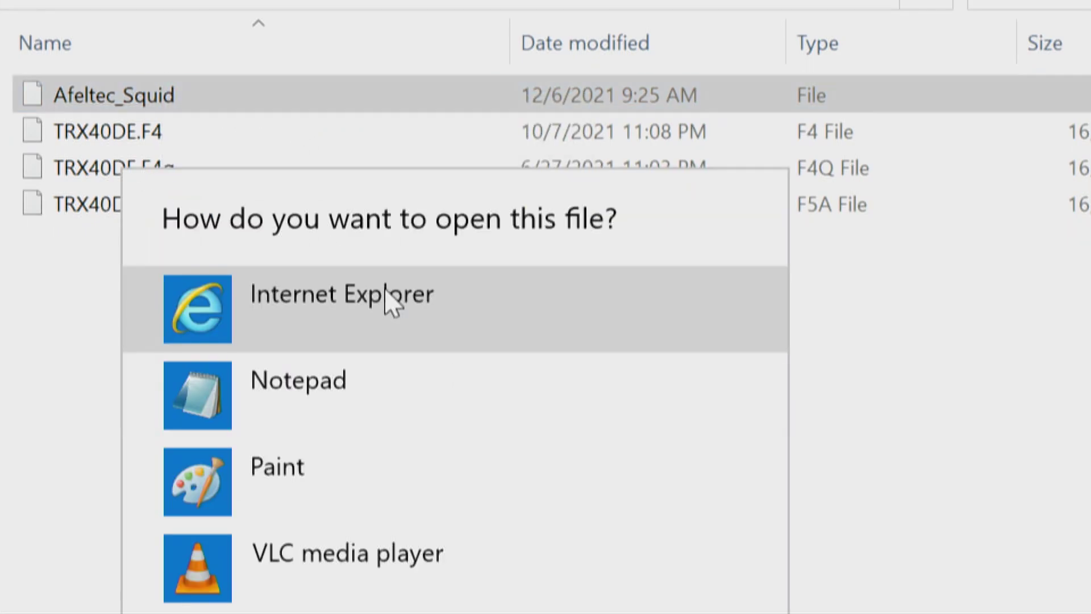
double_click(267, 387)
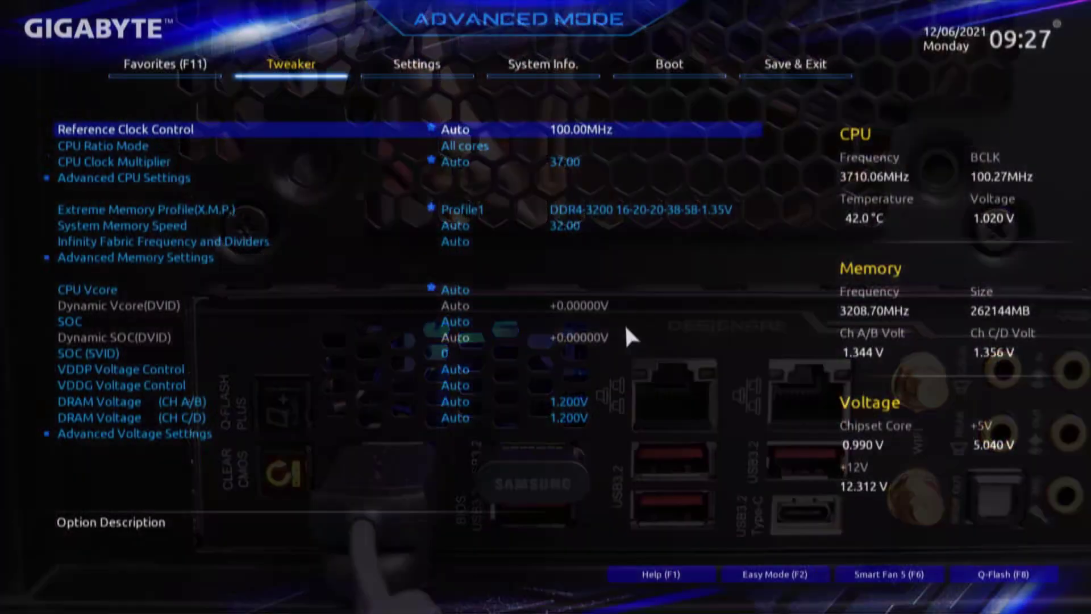
Bring up the Save Profiles list and clear the 'profile' search highlight in the PDF
key("F3")
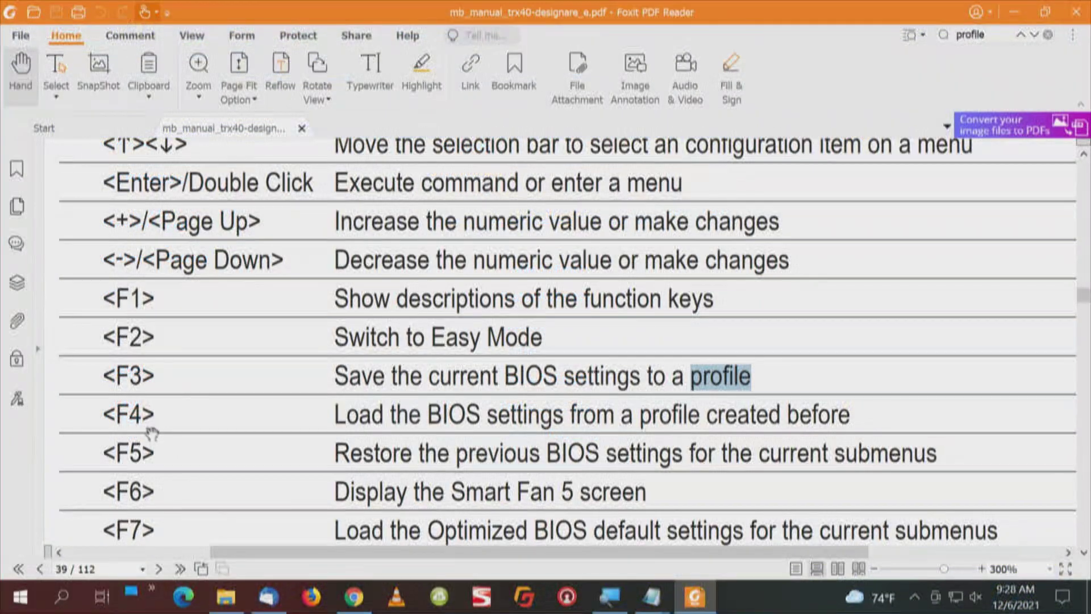
left_click(441, 414)
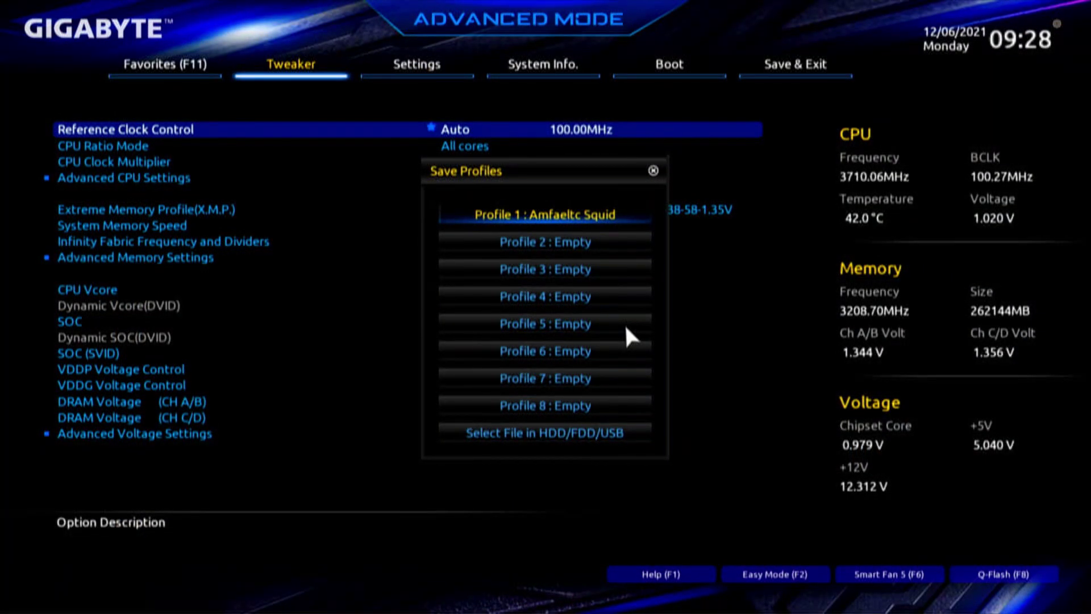
Close the save list and browse Flash Drive FIT's TRX40 folder to load a profile file
key("Escape")
key("F4")
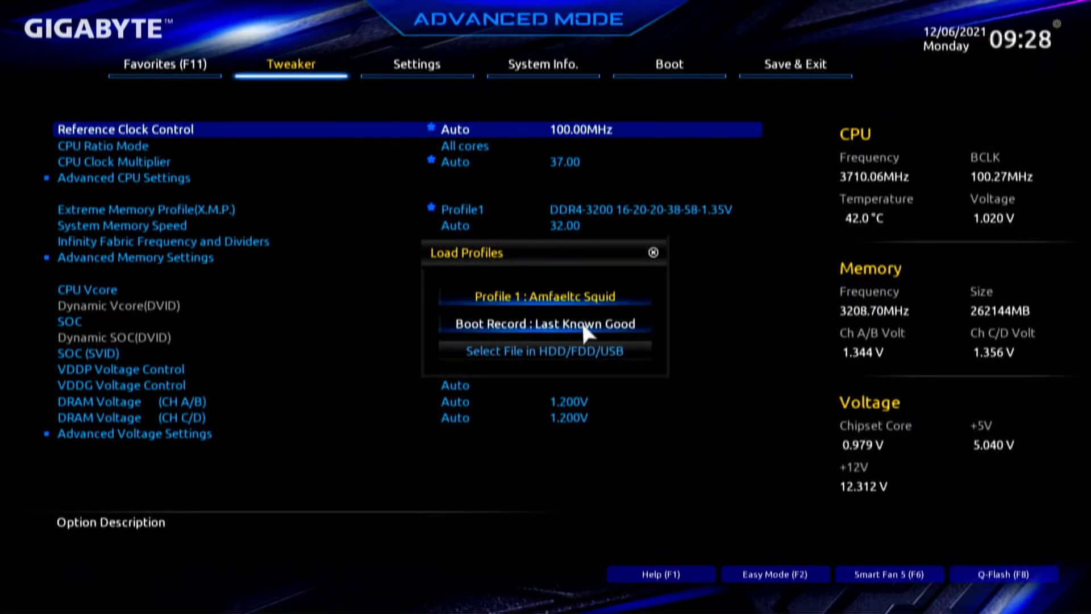
left_click(562, 351)
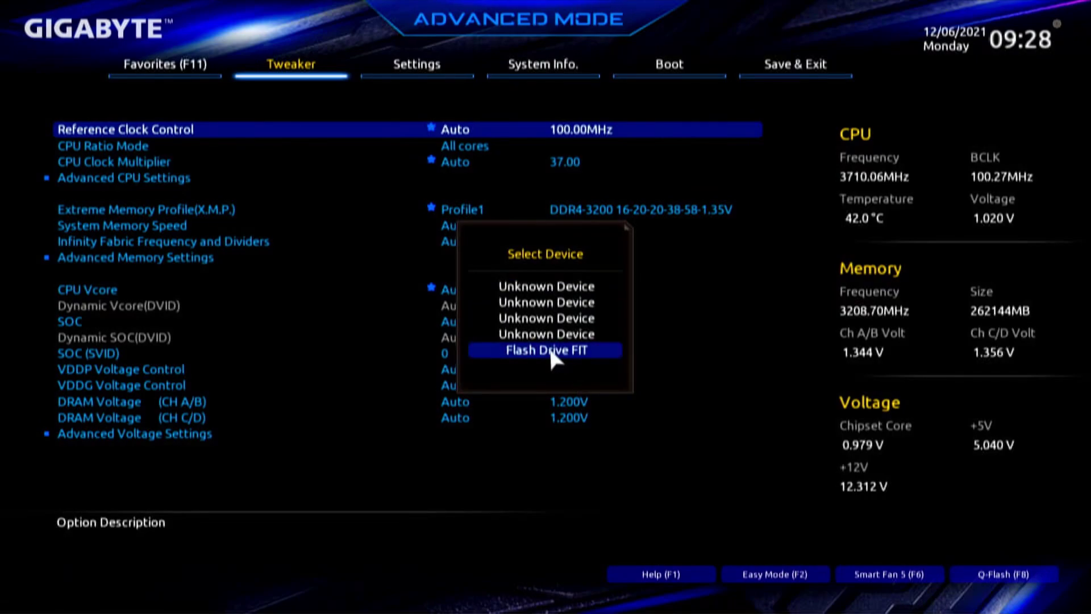
left_click(548, 348)
left_click(546, 333)
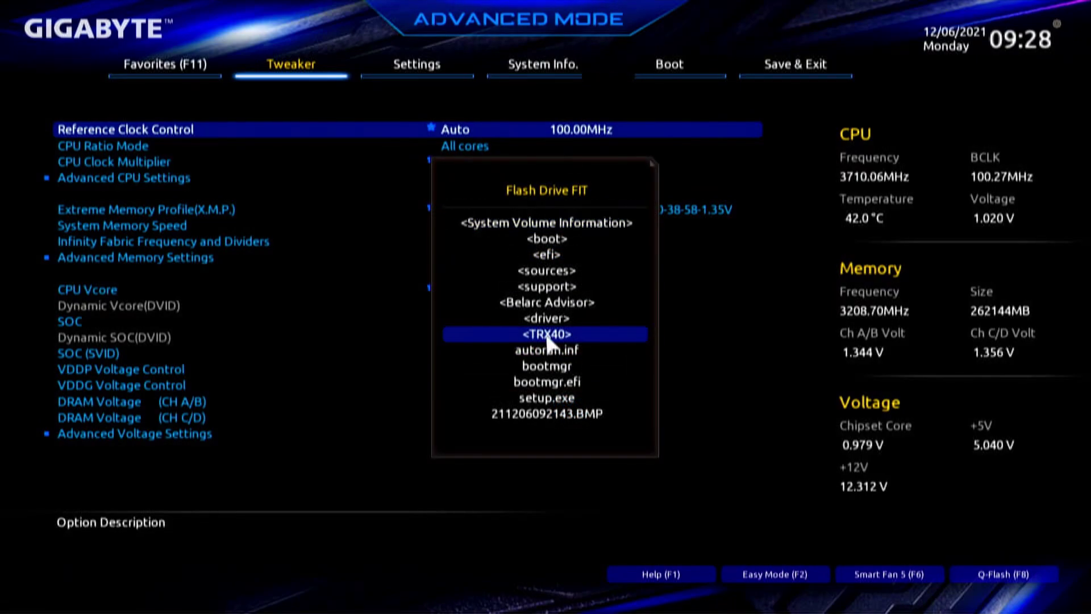